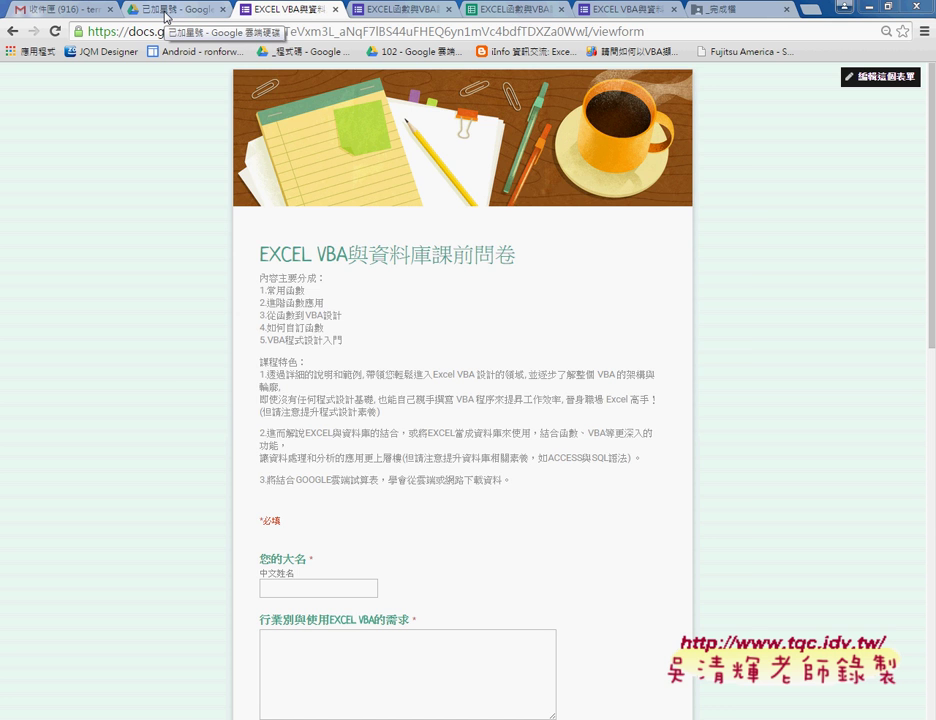
- Look at Drive's New menu, then open the course survey in the form editor and return
{"action": "left_click", "coordinate": [166, 12]}
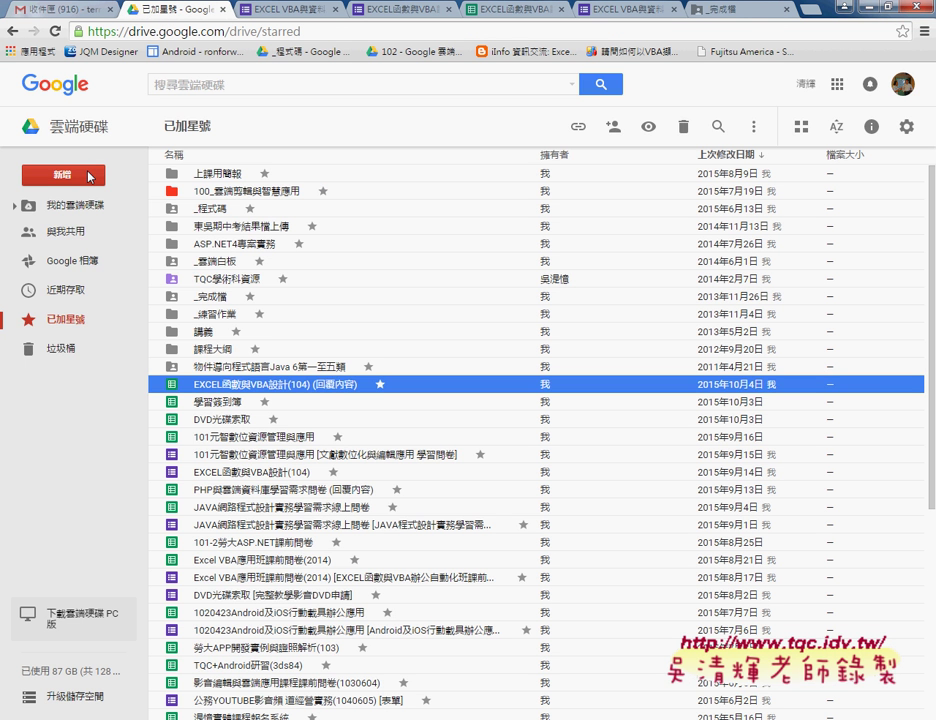
{"action": "left_click", "coordinate": [89, 175]}
{"action": "mouse_move", "coordinate": [157, 386]}
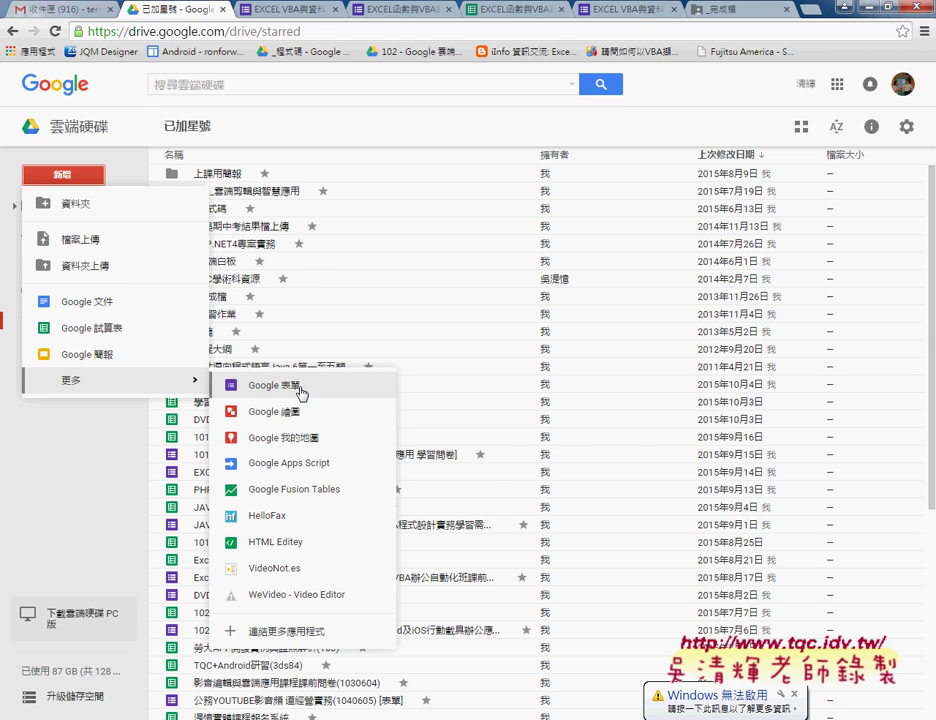
{"action": "left_click", "coordinate": [290, 10]}
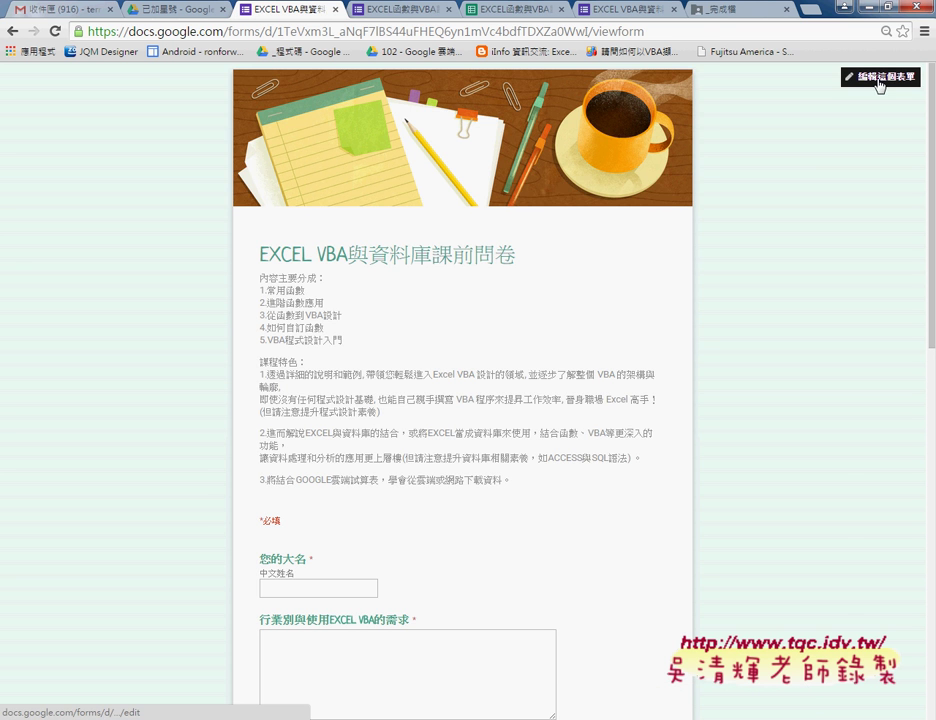
{"action": "left_click", "coordinate": [879, 78]}
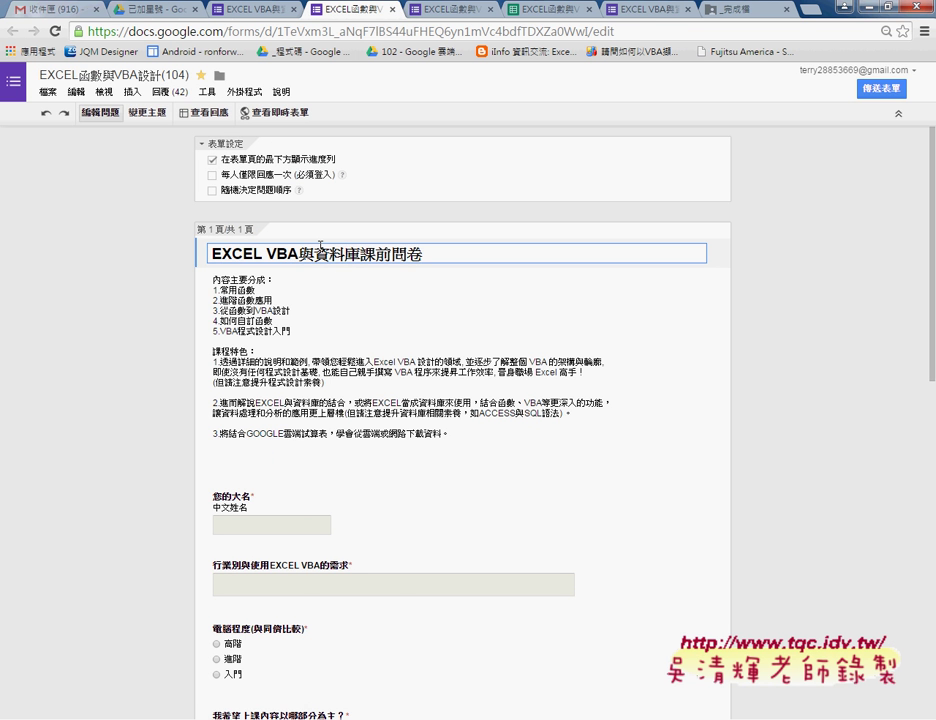
{"action": "left_click", "coordinate": [246, 10]}
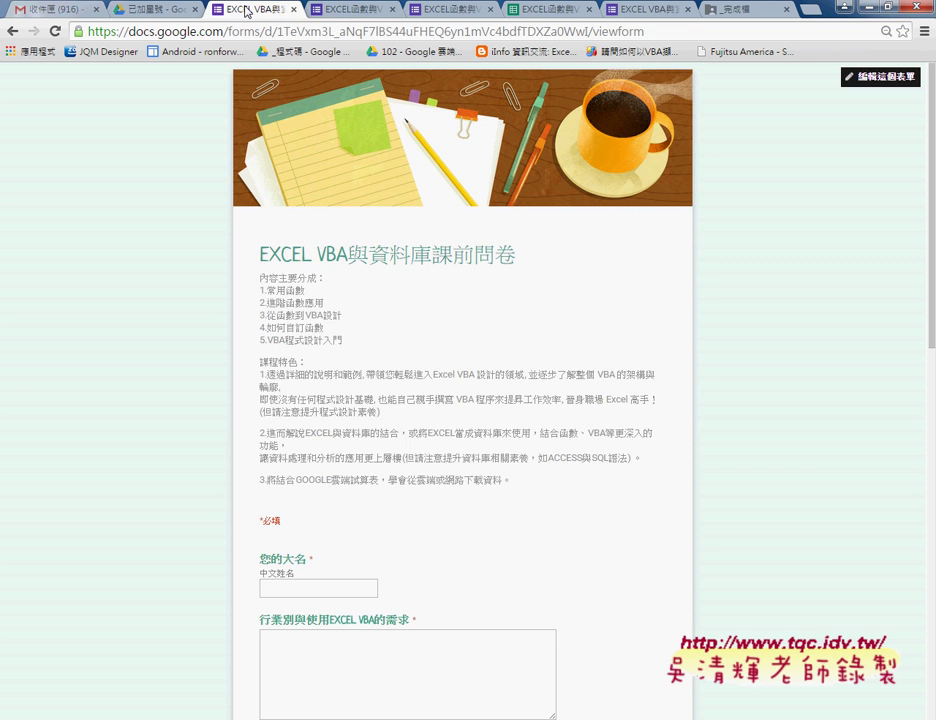
- Create a new blank Google form from Drive's New > More menu, then return to the survey
{"action": "left_click", "coordinate": [140, 10]}
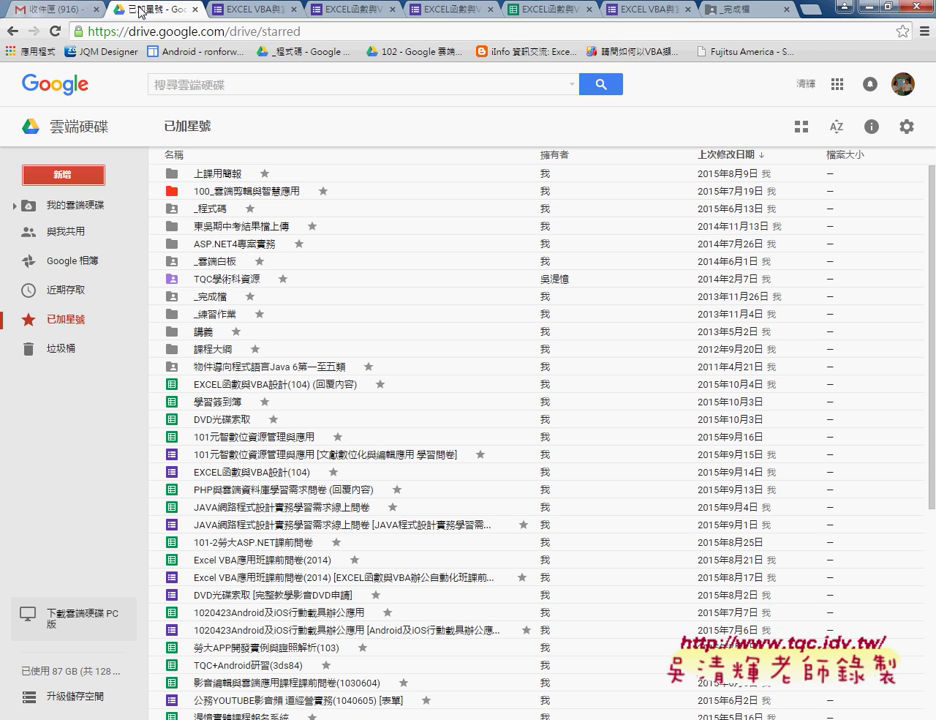
{"action": "left_click", "coordinate": [63, 175]}
{"action": "mouse_move", "coordinate": [127, 390]}
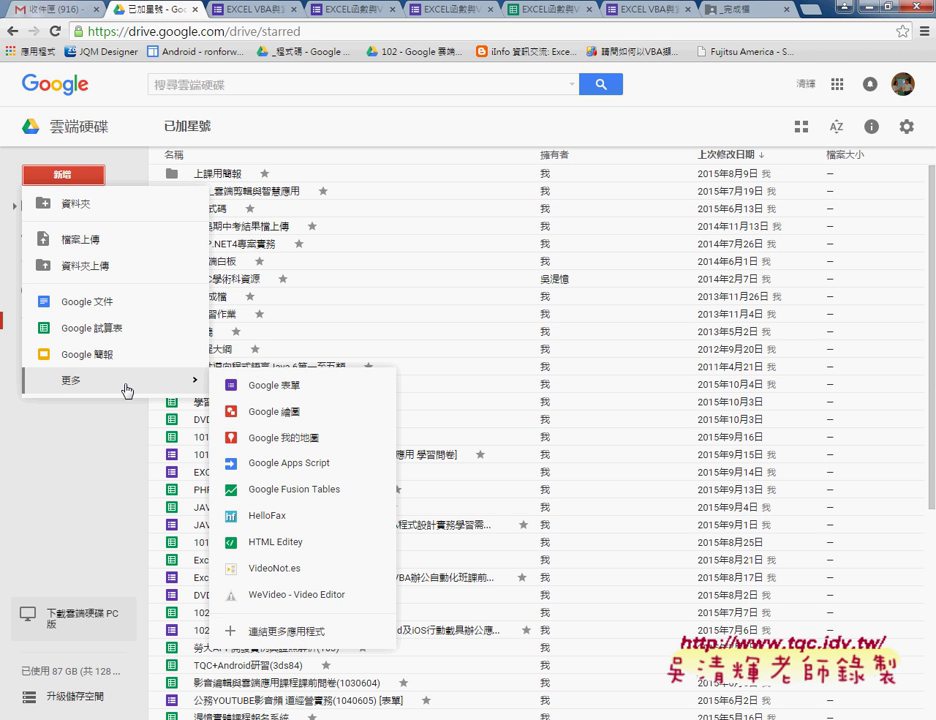
{"action": "left_click", "coordinate": [272, 386]}
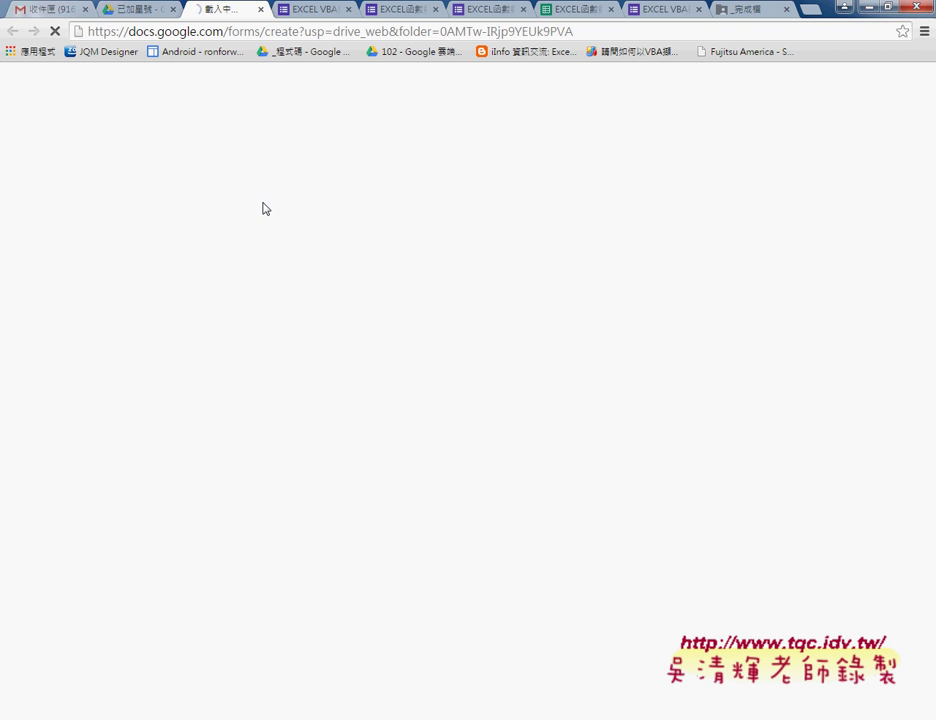
{"action": "left_click", "coordinate": [325, 11]}
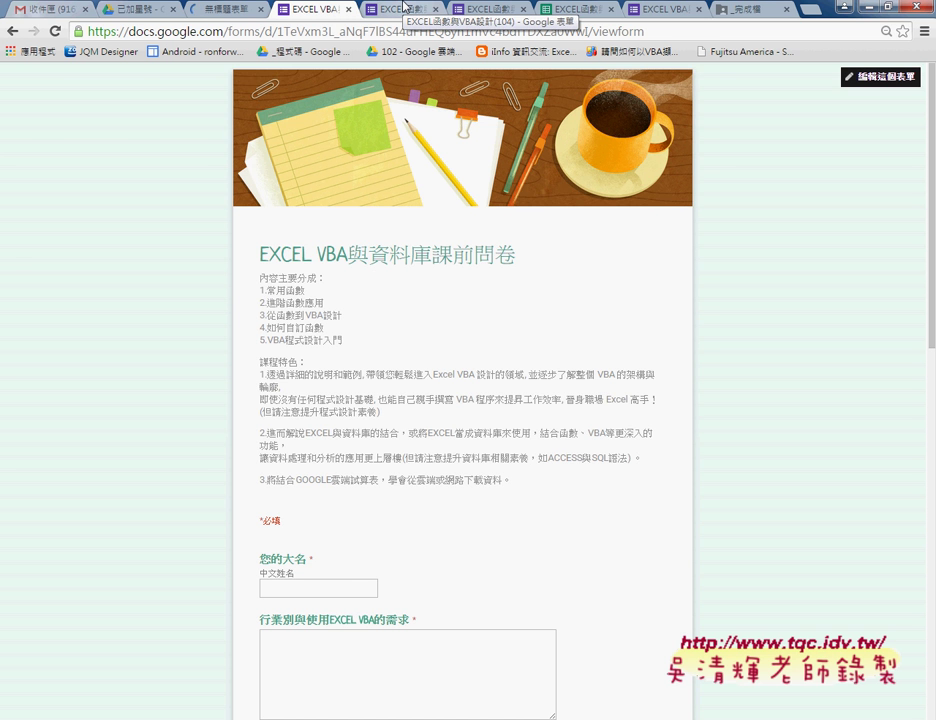
- Select the title and full description of 'EXCEL函數與VBA設計(104)' in the form editor
{"action": "left_click", "coordinate": [404, 9]}
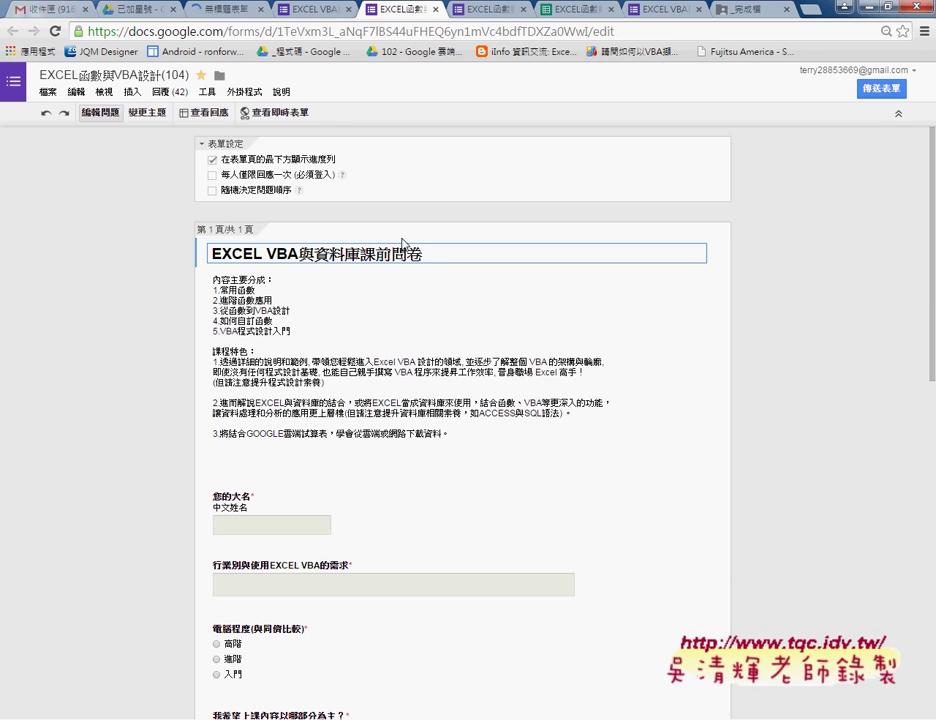
{"action": "left_click_drag", "start_coordinate": [424, 254], "coordinate": [208, 257]}
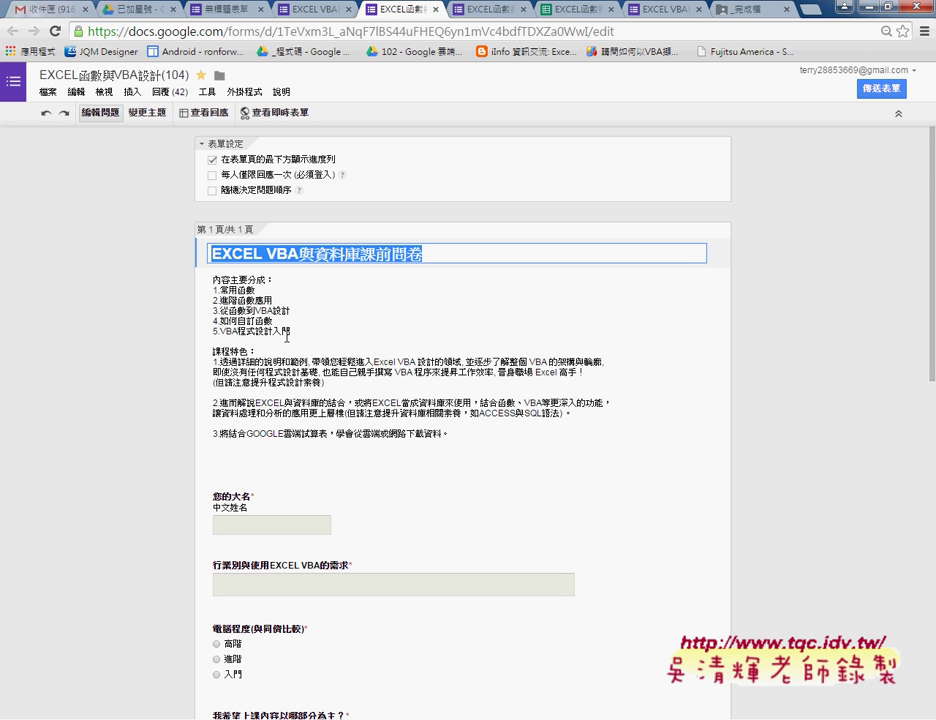
{"action": "left_click", "coordinate": [302, 340]}
{"action": "left_click_drag", "start_coordinate": [216, 287], "coordinate": [492, 456]}
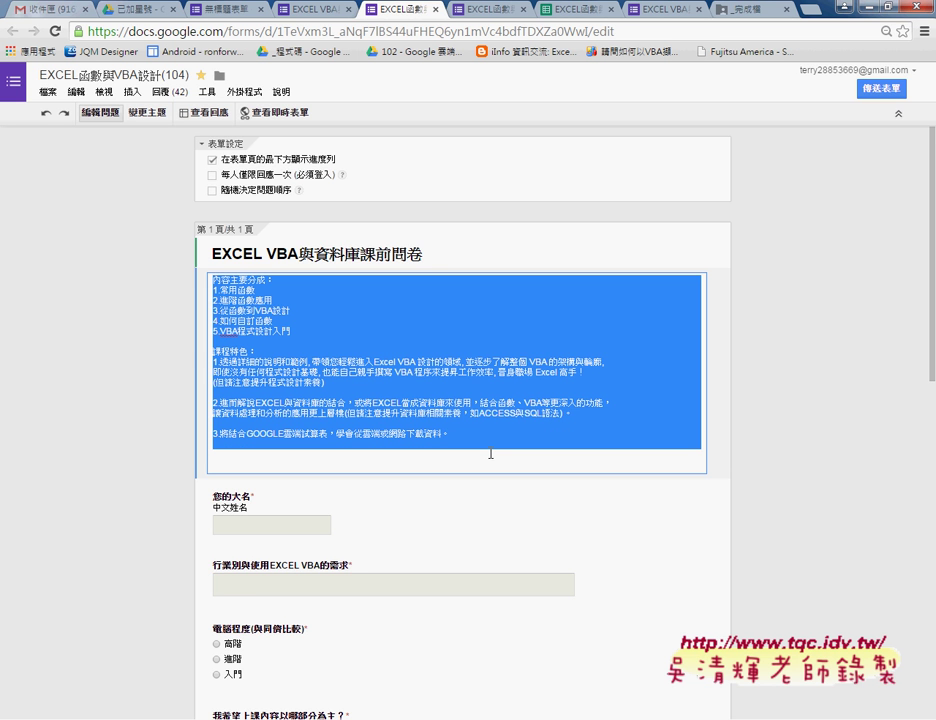
{"action": "scroll", "coordinate": [491, 453], "scroll_direction": "down", "scroll_amount": 2}
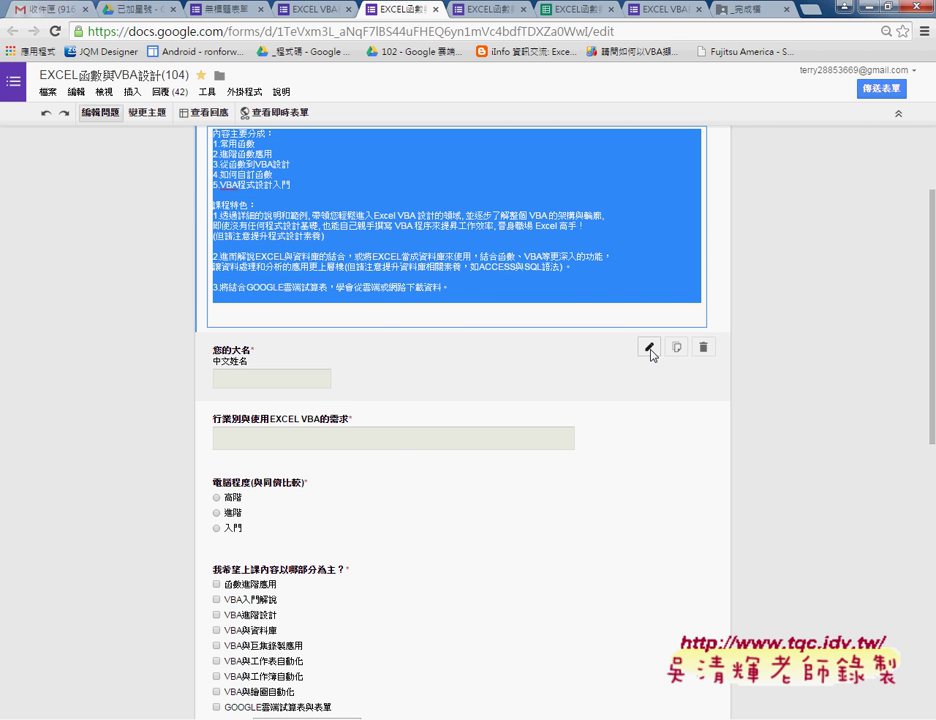
- Edit the 您的大名 question, reviewing the type list but keeping it as 文字
{"action": "left_click", "coordinate": [650, 348]}
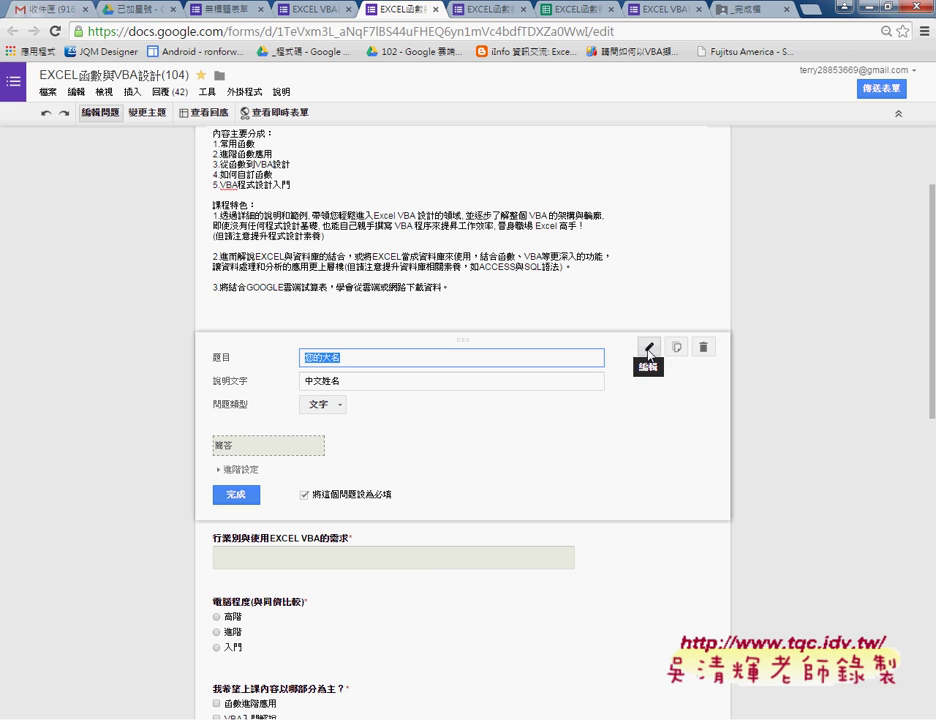
{"action": "left_click", "coordinate": [336, 410]}
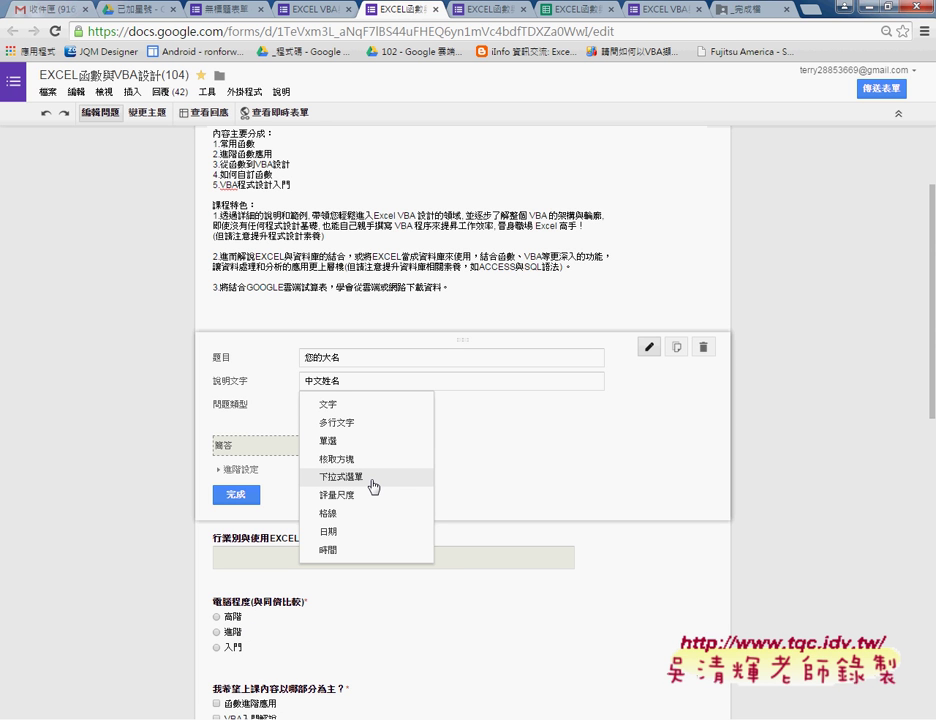
{"action": "left_click", "coordinate": [782, 386]}
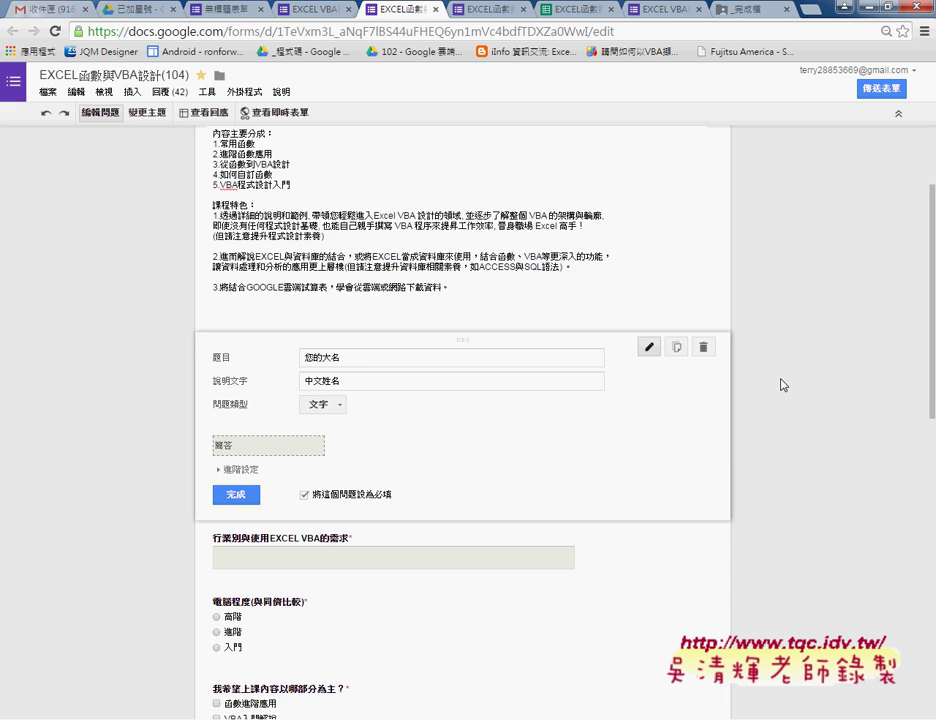
{"action": "scroll", "coordinate": [782, 386], "scroll_direction": "up", "scroll_amount": 3}
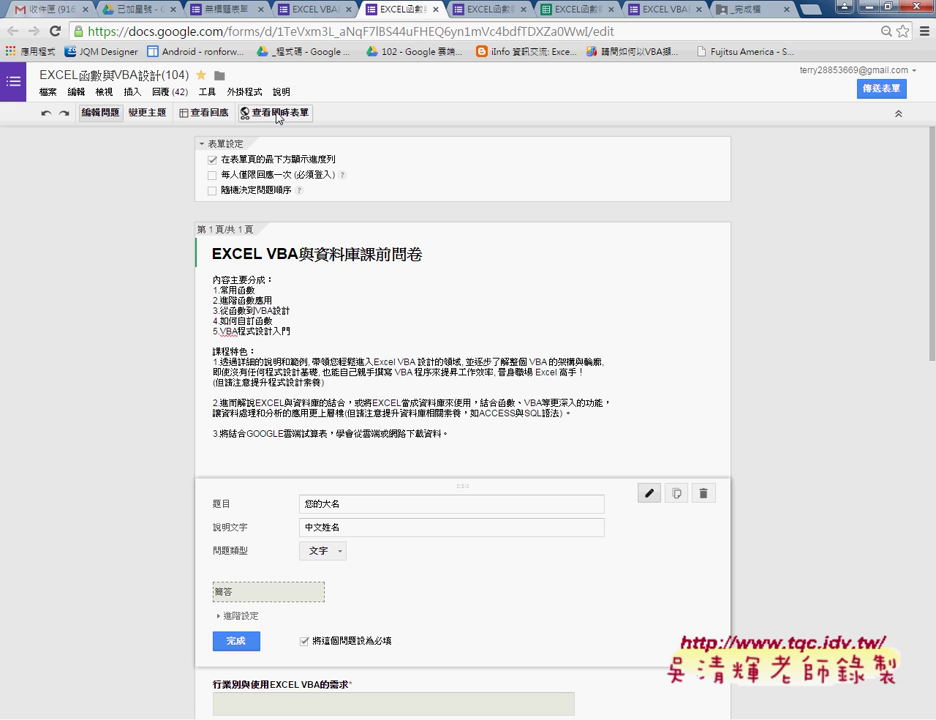
- Confirm the 家庭作業 theme is applied, then open the live form in a new tab
{"action": "left_click", "coordinate": [133, 113]}
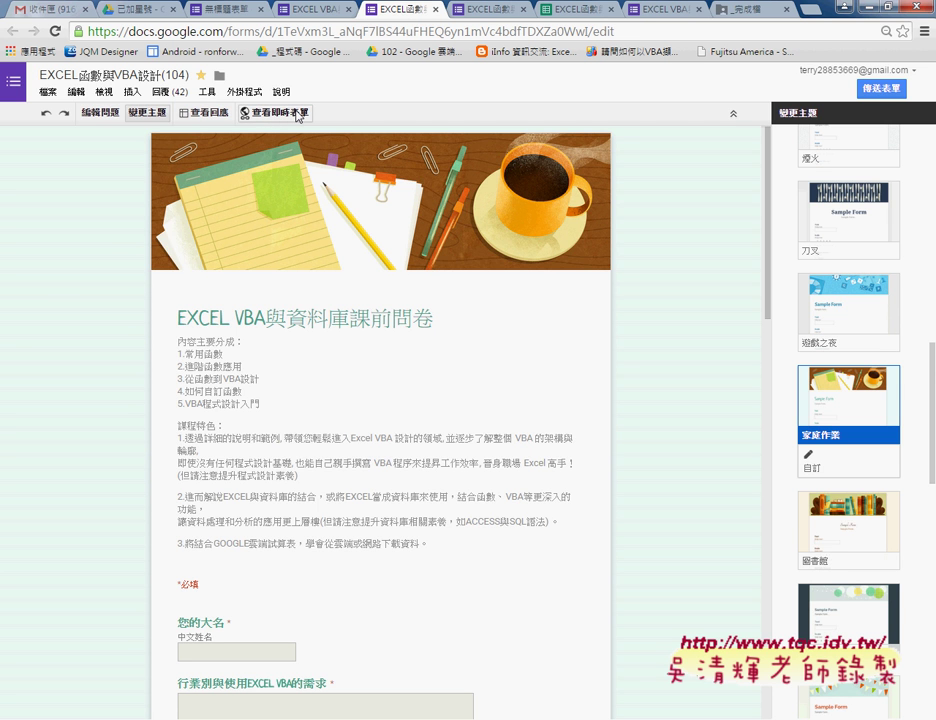
{"action": "left_click", "coordinate": [297, 117]}
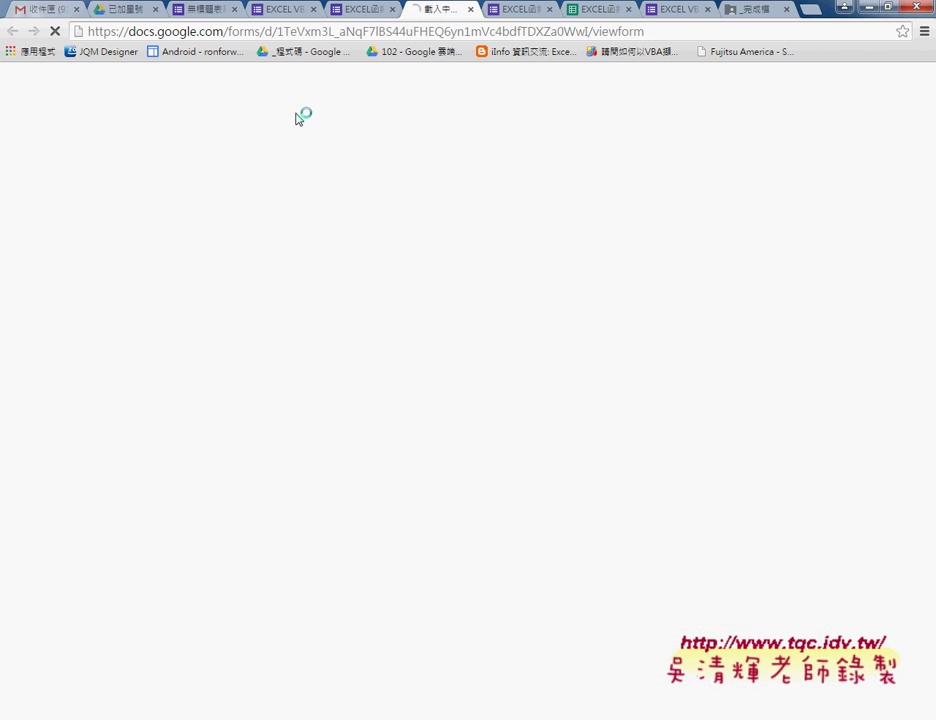
- Copy the live survey's URL from the address bar and open a new blank tab
{"action": "left_click", "coordinate": [452, 38]}
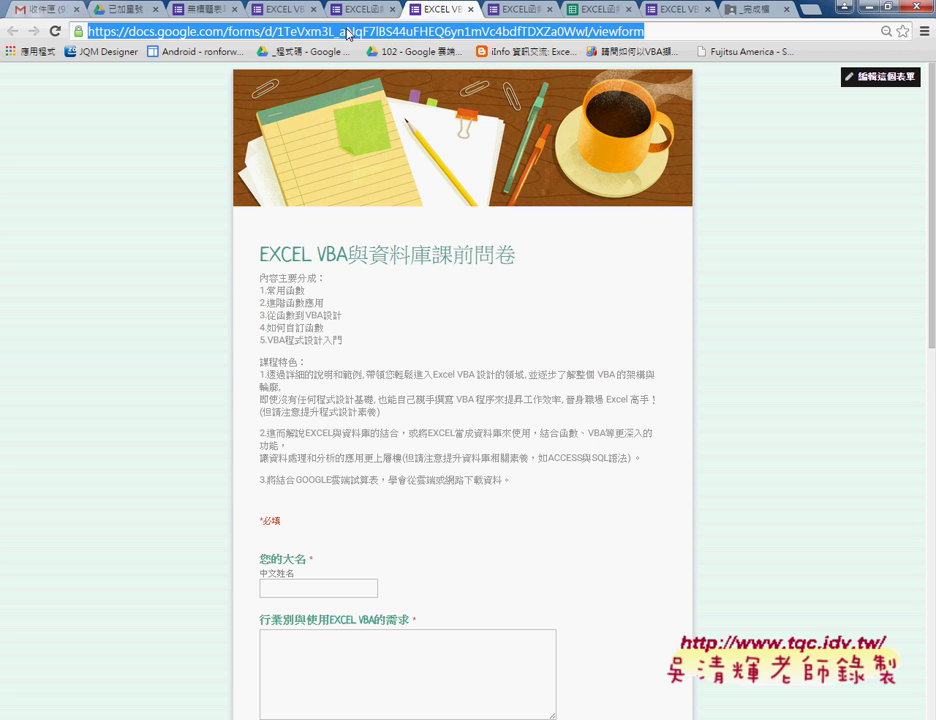
{"action": "right_click", "coordinate": [347, 35]}
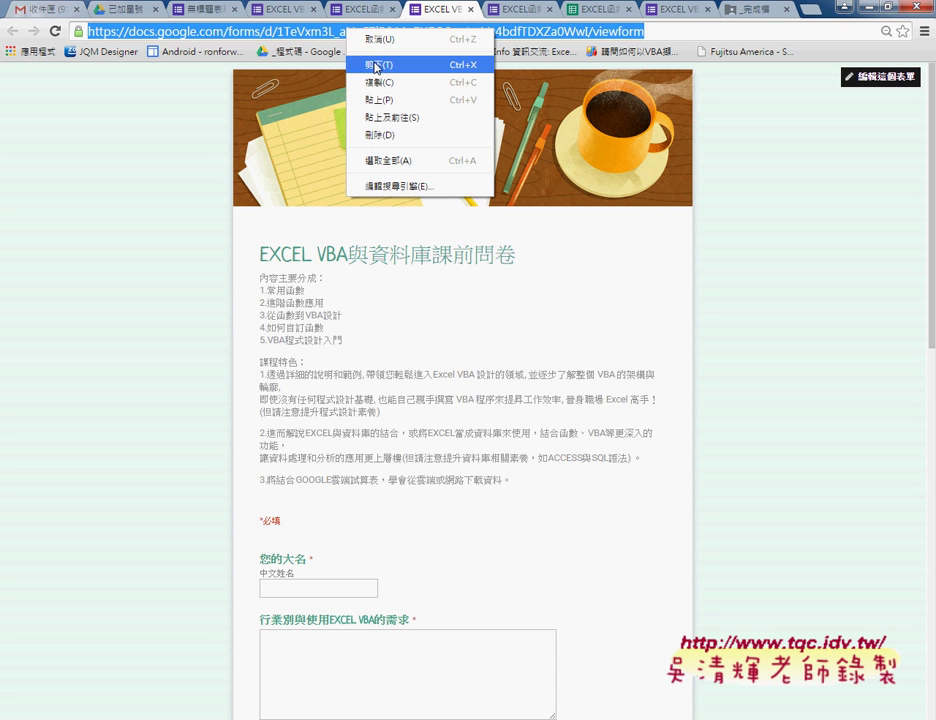
{"action": "left_click", "coordinate": [370, 62]}
{"action": "key", "text": "ctrl+t"}
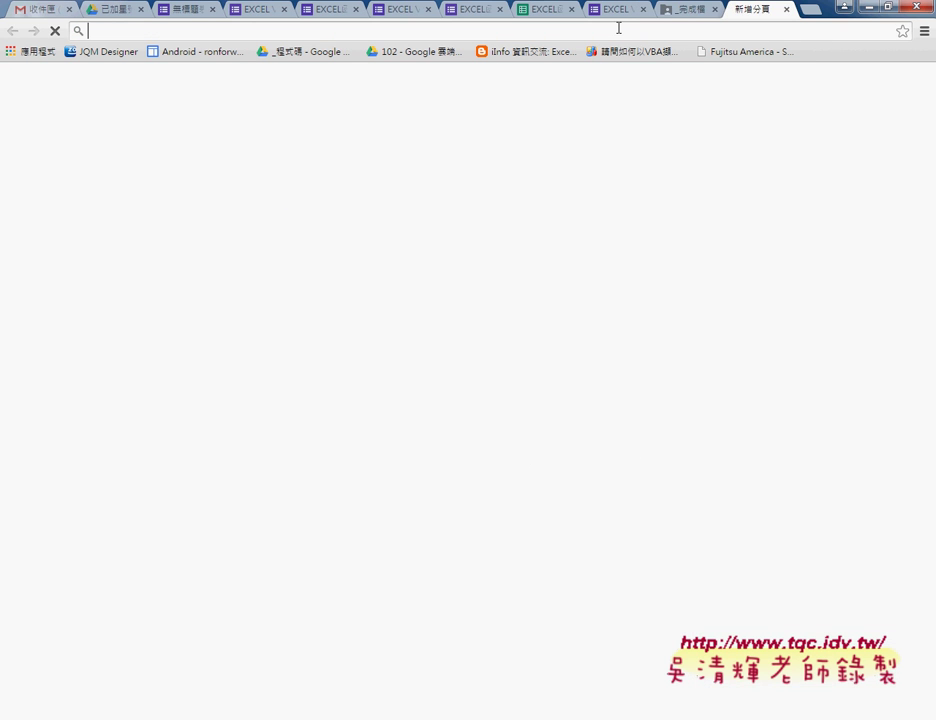
- Go to goo.gl in the new tab
{"action": "type", "text": "goo.gl"}
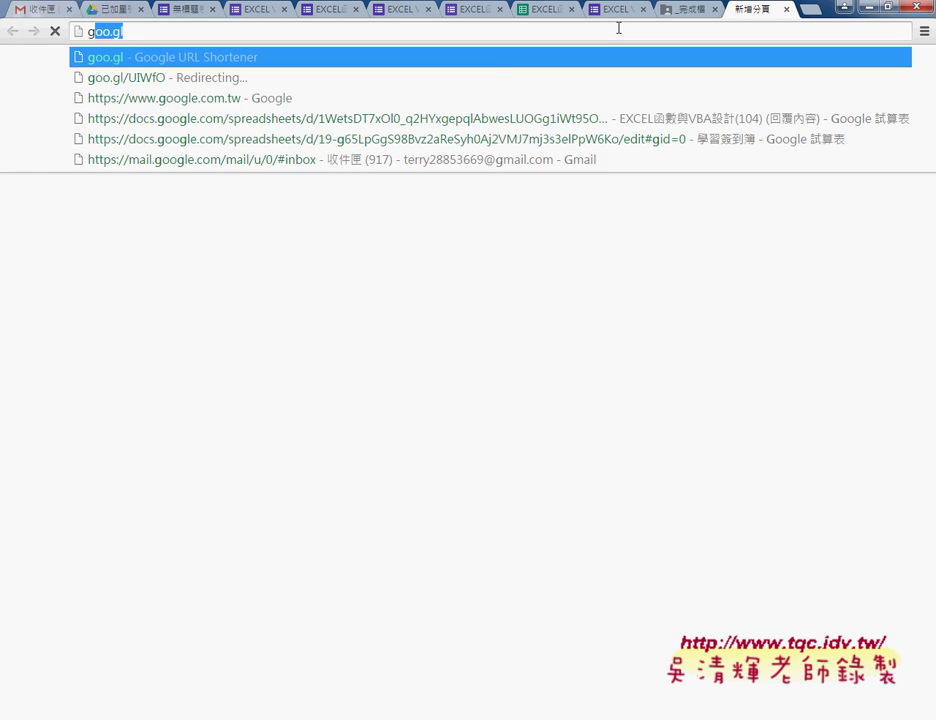
{"action": "key", "text": "Return"}
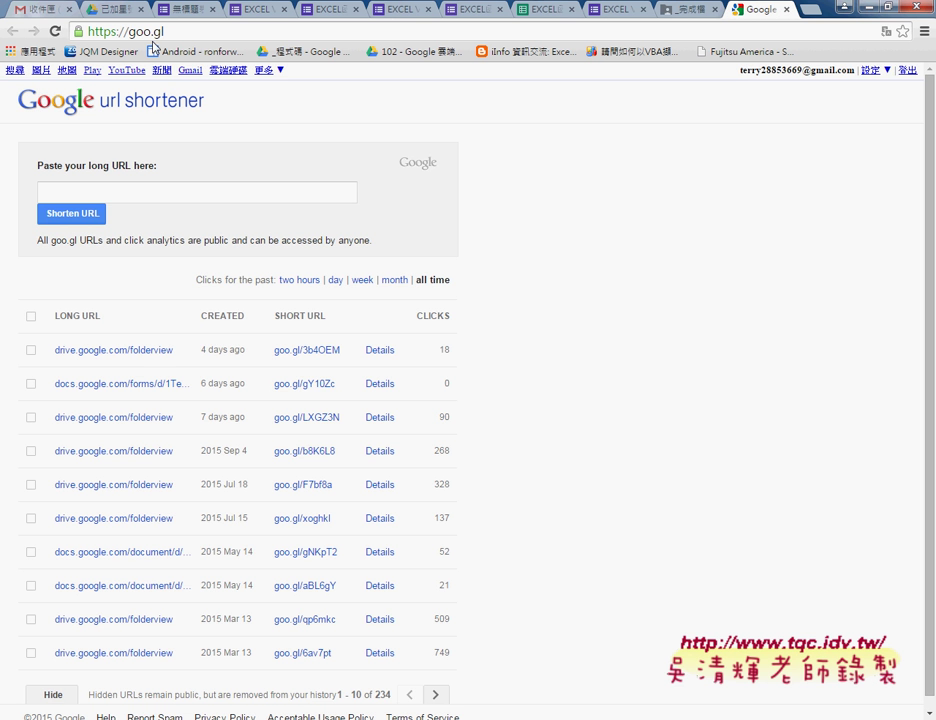
- Paste the live form URL, shorten it to goo.gl/WSMcGc, and open its analytics details
{"action": "left_click", "coordinate": [137, 196]}
{"action": "right_click", "coordinate": [138, 198]}
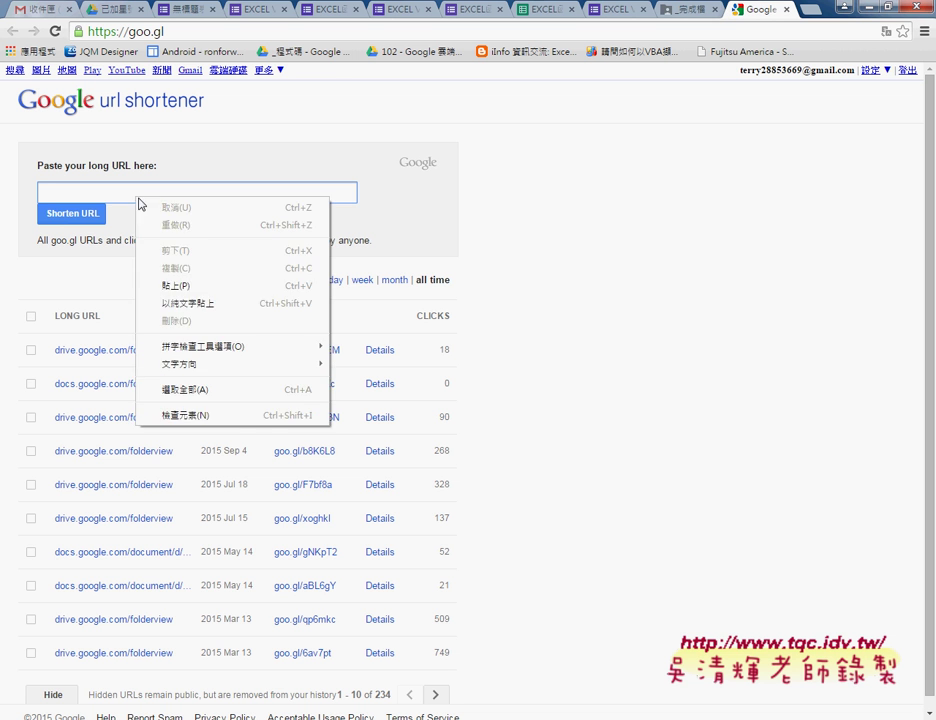
{"action": "left_click", "coordinate": [175, 296]}
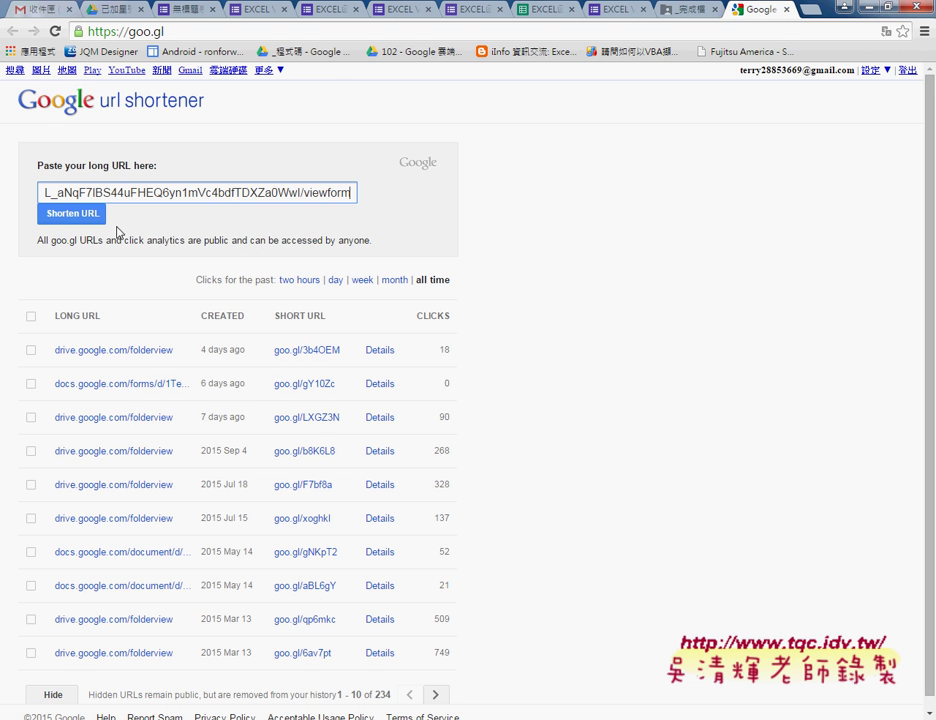
{"action": "left_click", "coordinate": [72, 213]}
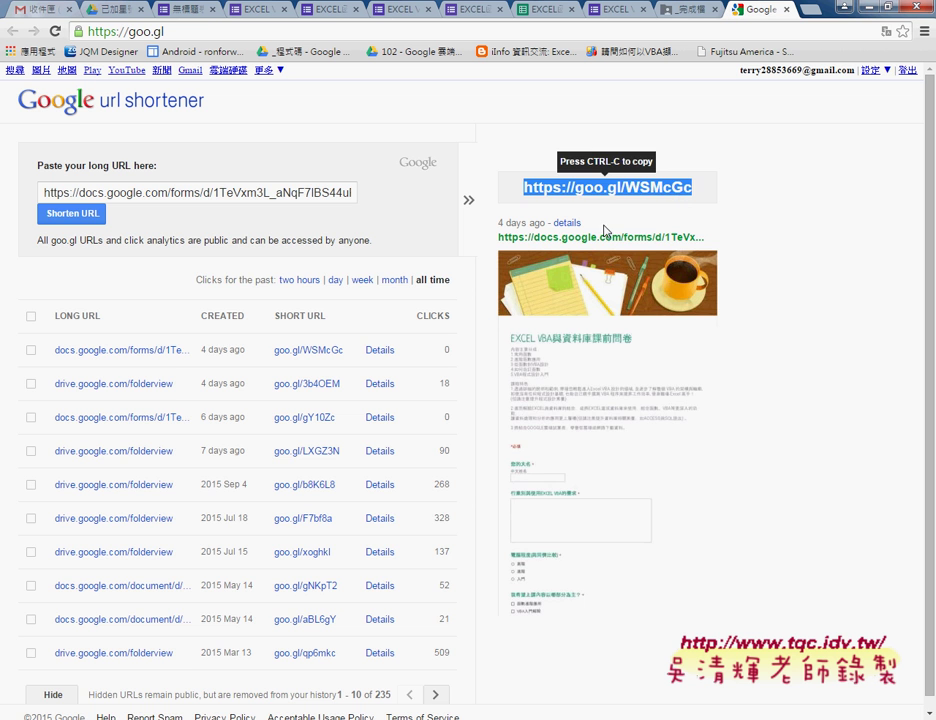
{"action": "left_click", "coordinate": [568, 223]}
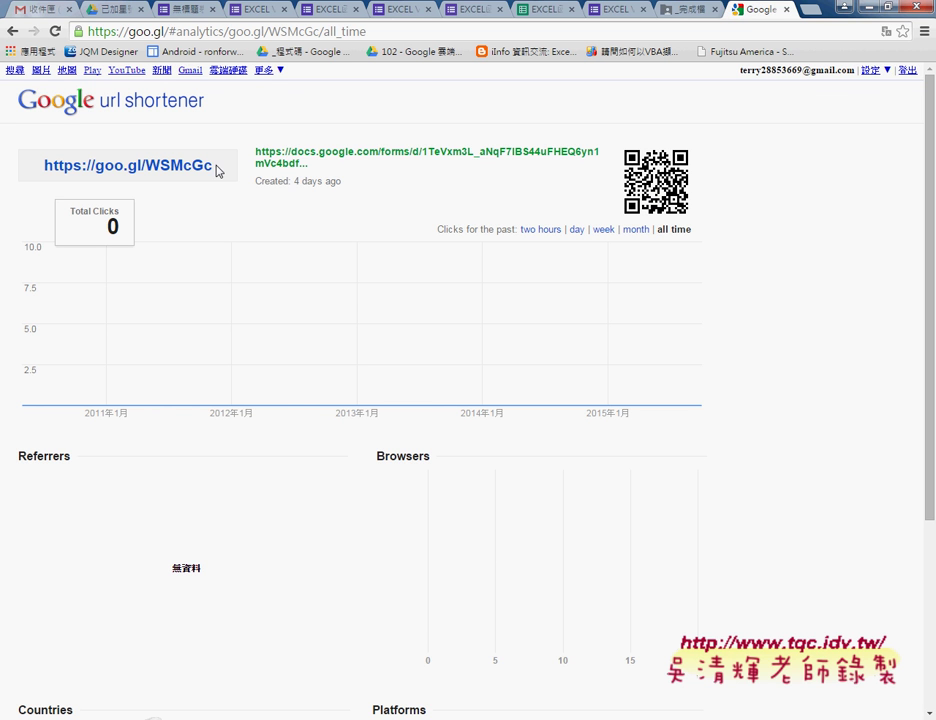
- Copy the goo.gl/WSMcGc short link, go back, and paste into the long URL field
{"action": "left_click_drag", "start_coordinate": [216, 166], "coordinate": [160, 166]}
{"action": "left_click_drag", "start_coordinate": [115, 120], "coordinate": [35, 120]}
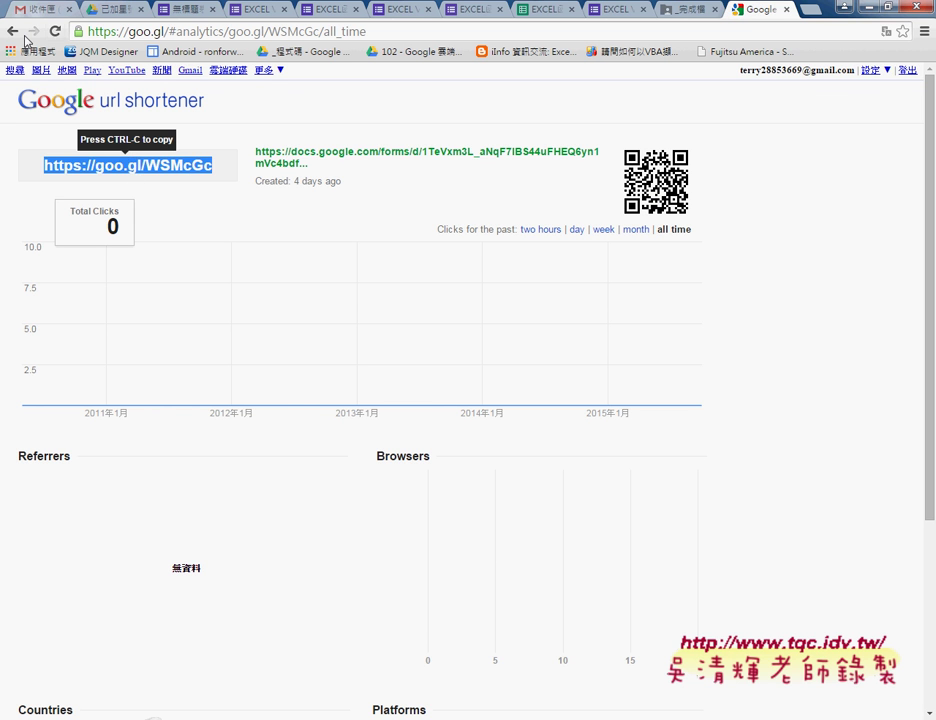
{"action": "left_click", "coordinate": [15, 33]}
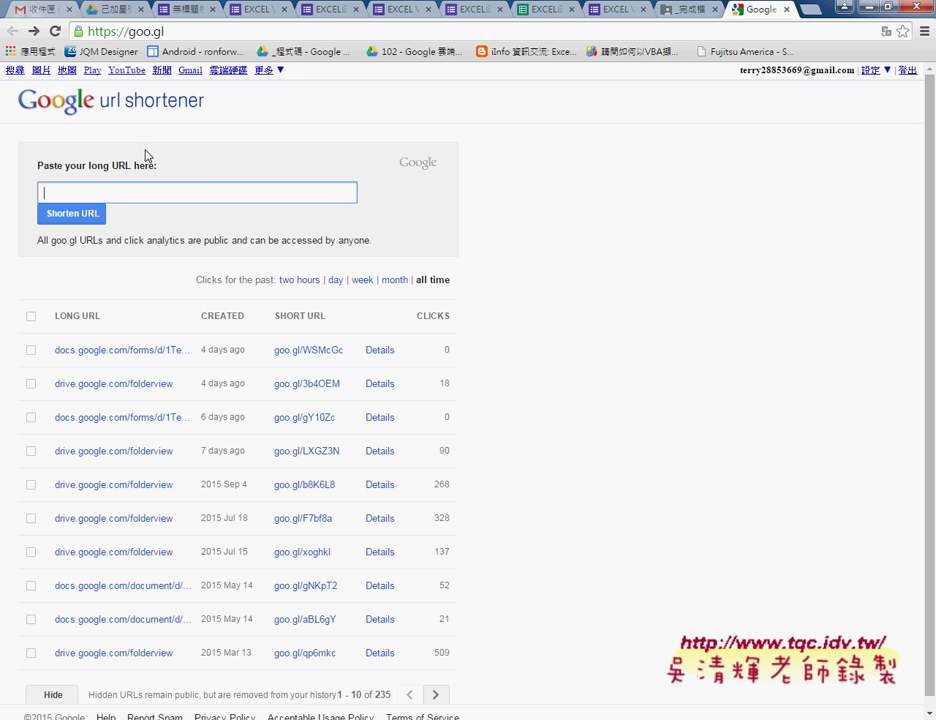
{"action": "right_click", "coordinate": [152, 193]}
{"action": "left_click", "coordinate": [190, 281]}
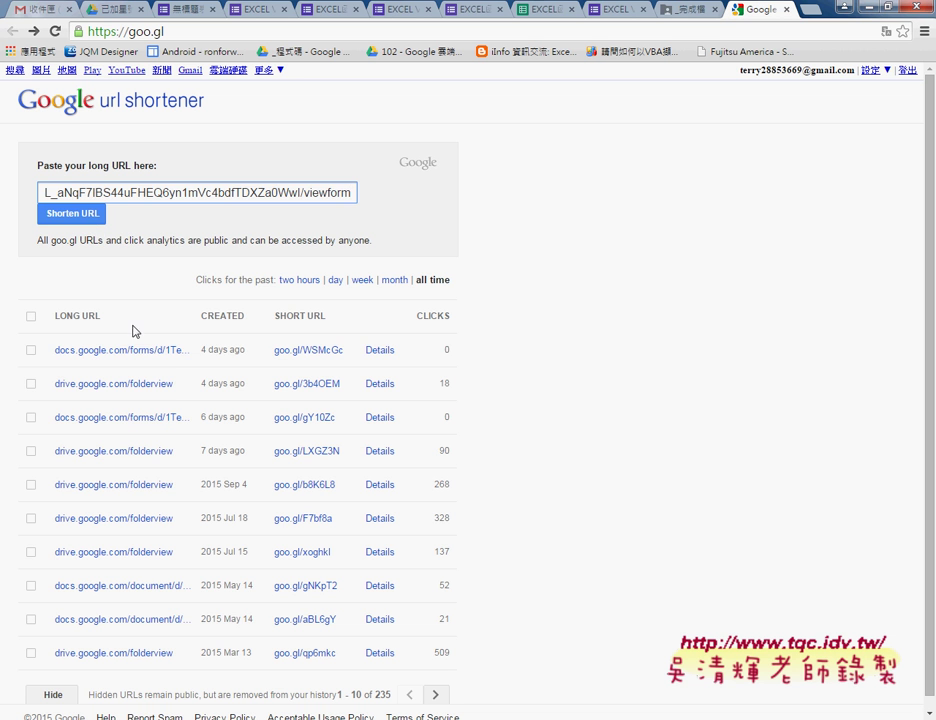
- Hide the goo.gl/WSMcGc entry from the link history and switch to the responses spreadsheet
{"action": "left_click", "coordinate": [31, 350]}
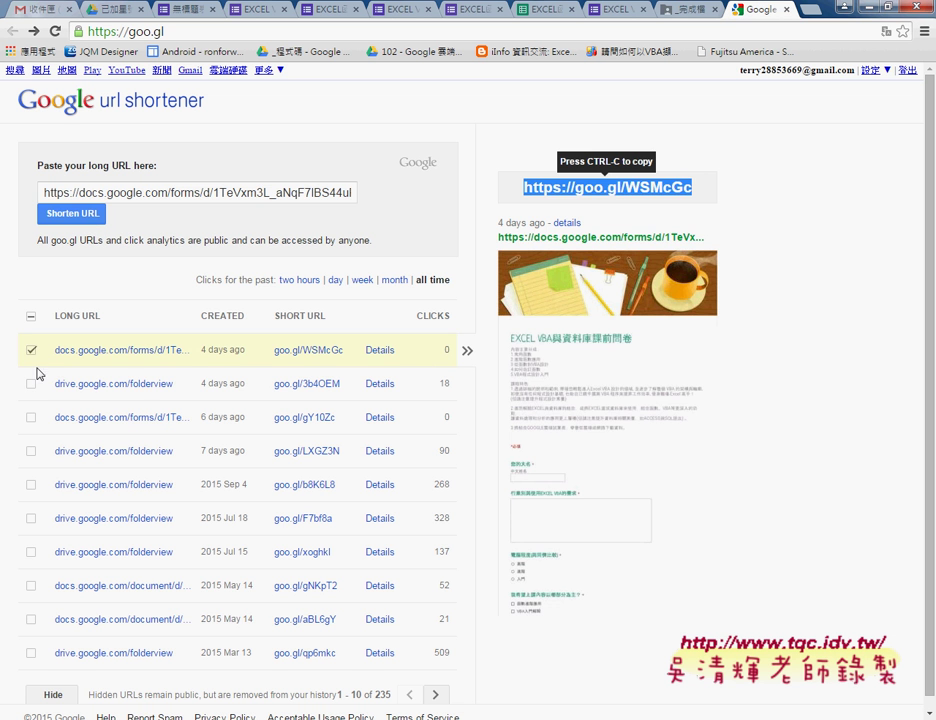
{"action": "left_click", "coordinate": [56, 697]}
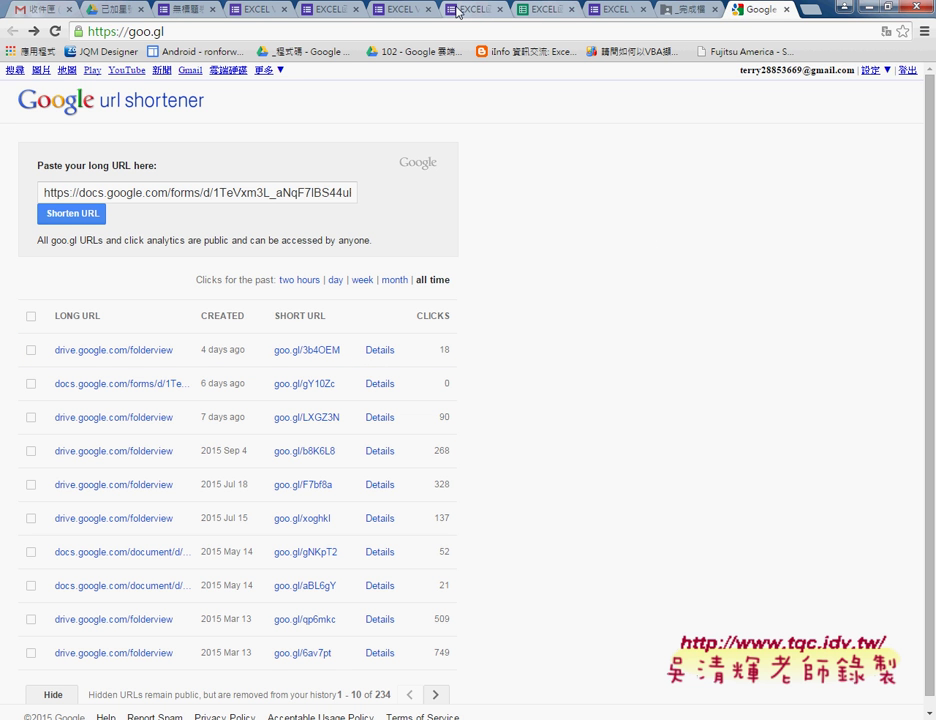
{"action": "left_click", "coordinate": [522, 11]}
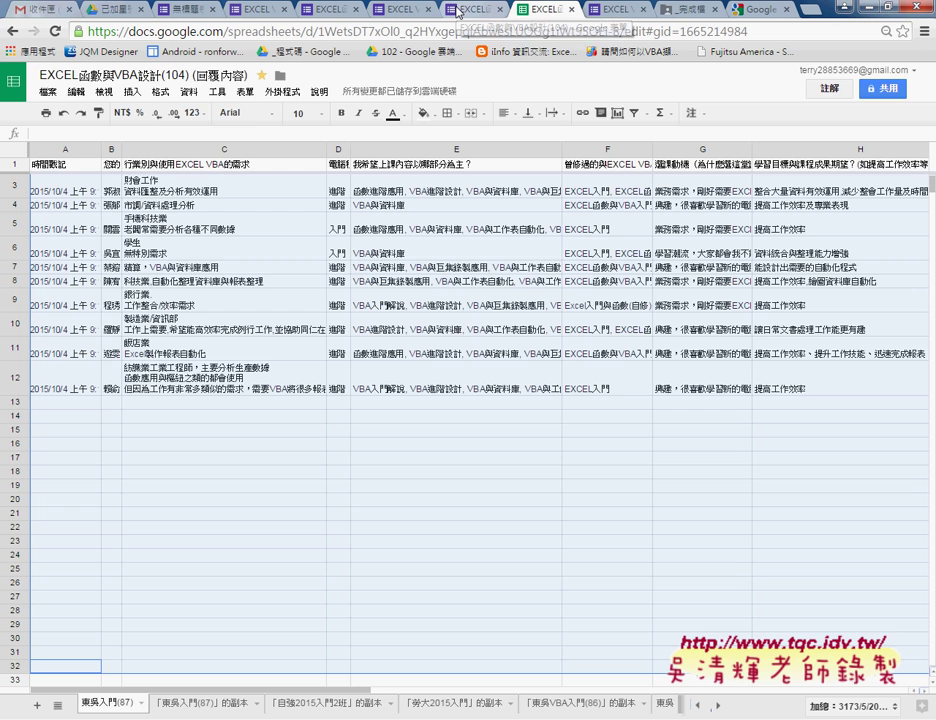
- Show the spreadsheet's File > Download as formats, including Microsoft Excel (.xlsx), PDF and CSV
{"action": "left_click", "coordinate": [456, 12]}
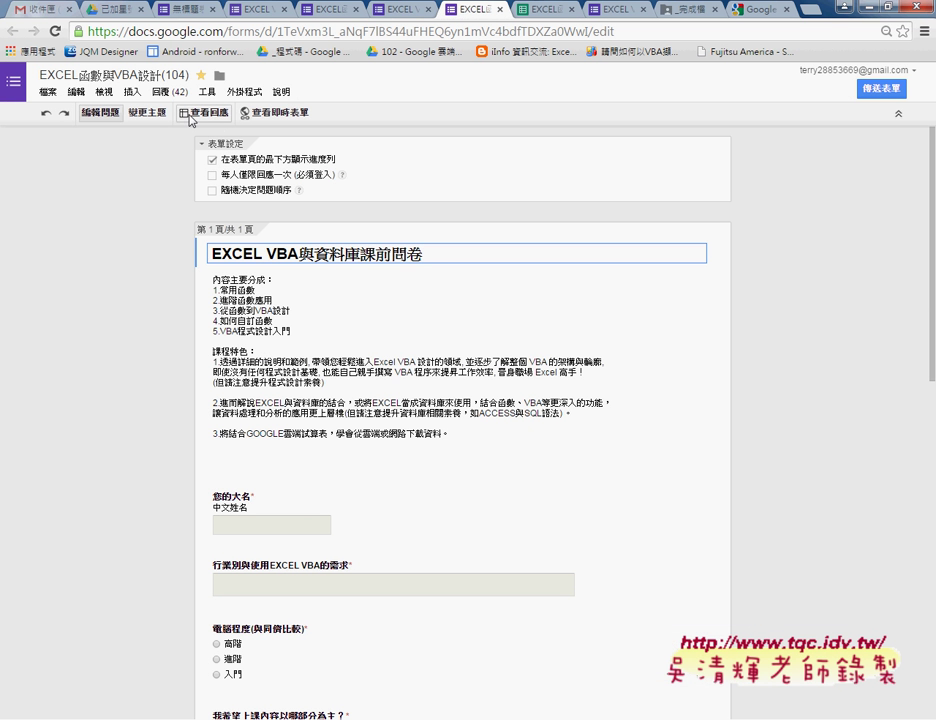
{"action": "left_click", "coordinate": [545, 10]}
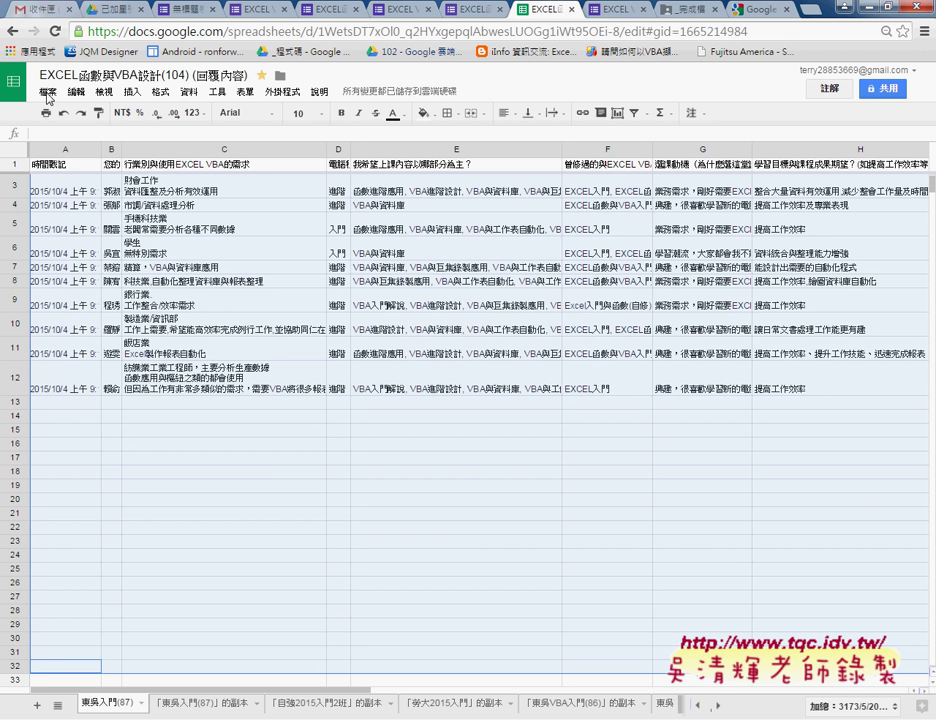
{"action": "left_click", "coordinate": [47, 93]}
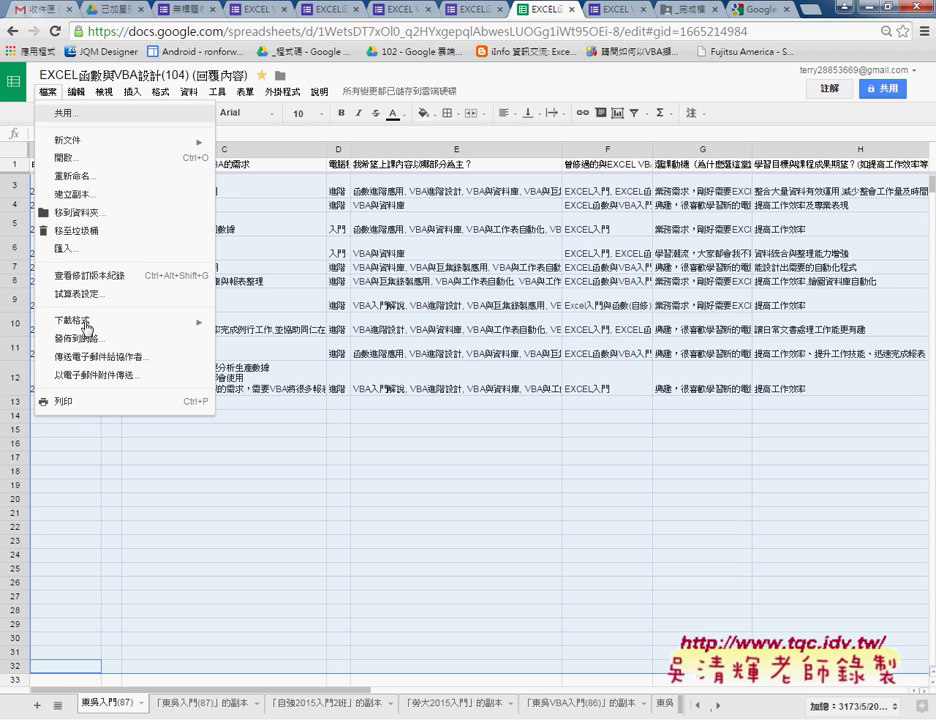
{"action": "mouse_move", "coordinate": [90, 328]}
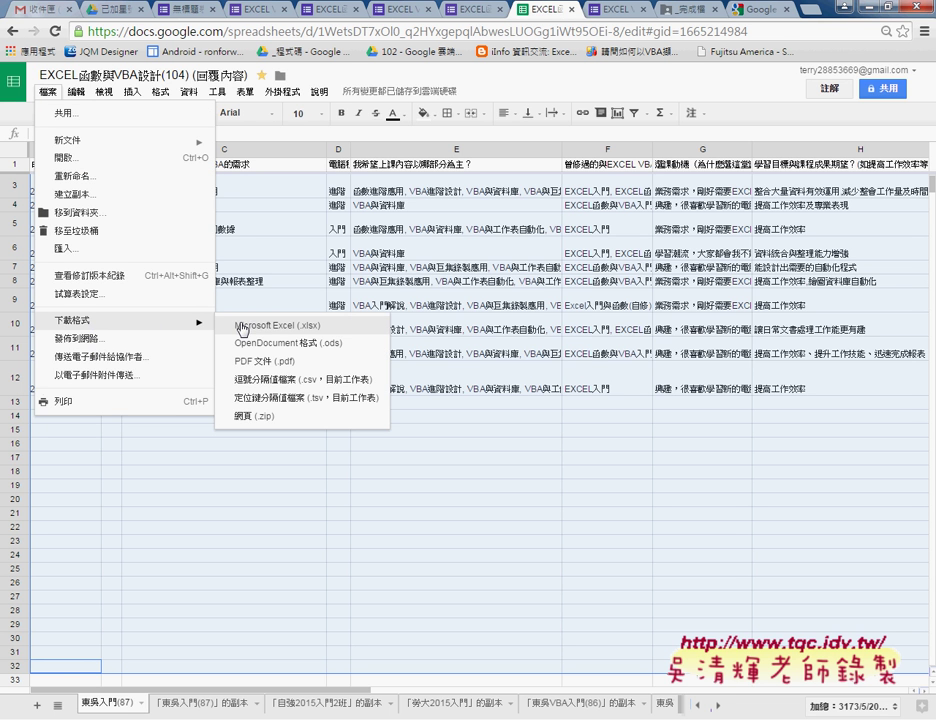